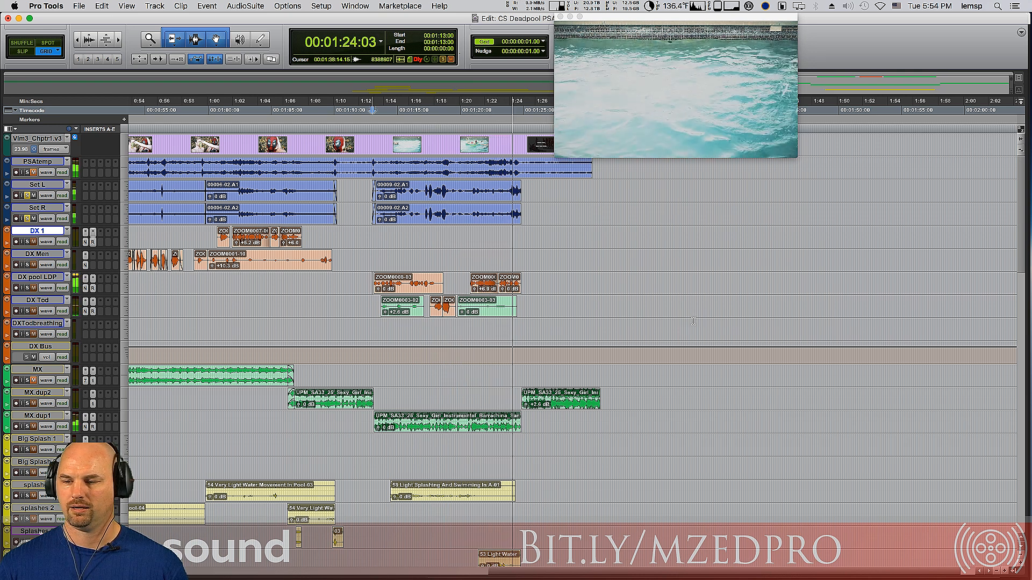
Stop playback and take the Set L and Set R tracks out of solo
key(space)
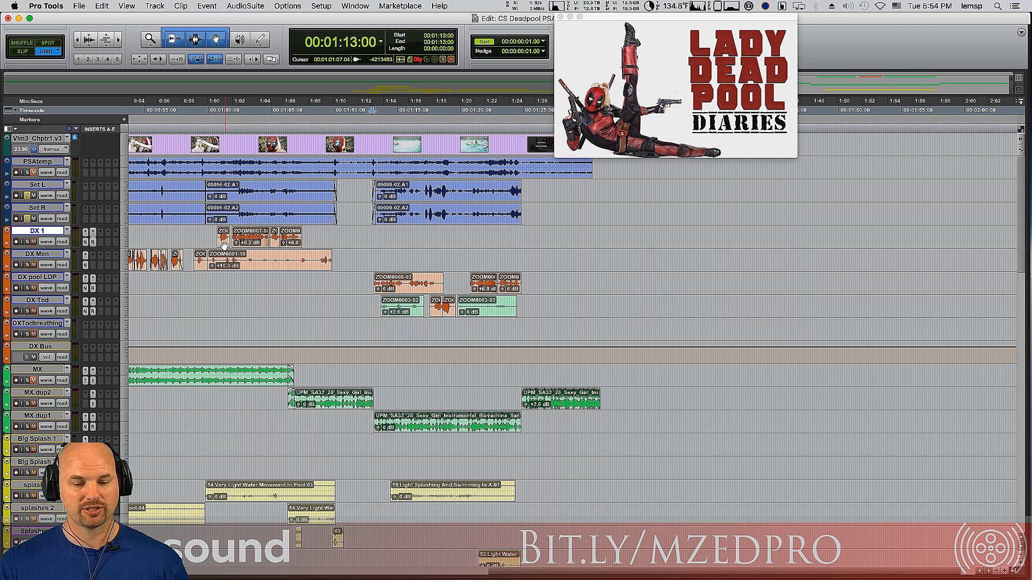
click(27, 195)
click(34, 218)
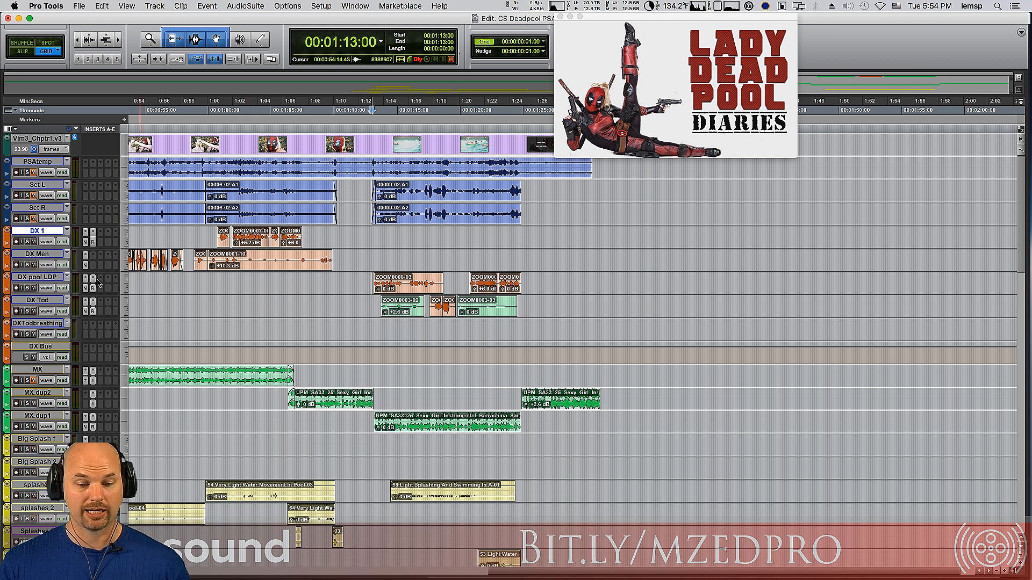
Audition the pool scene's dialogue on the DX pool LDP track from 00:01:13:00
click(28, 289)
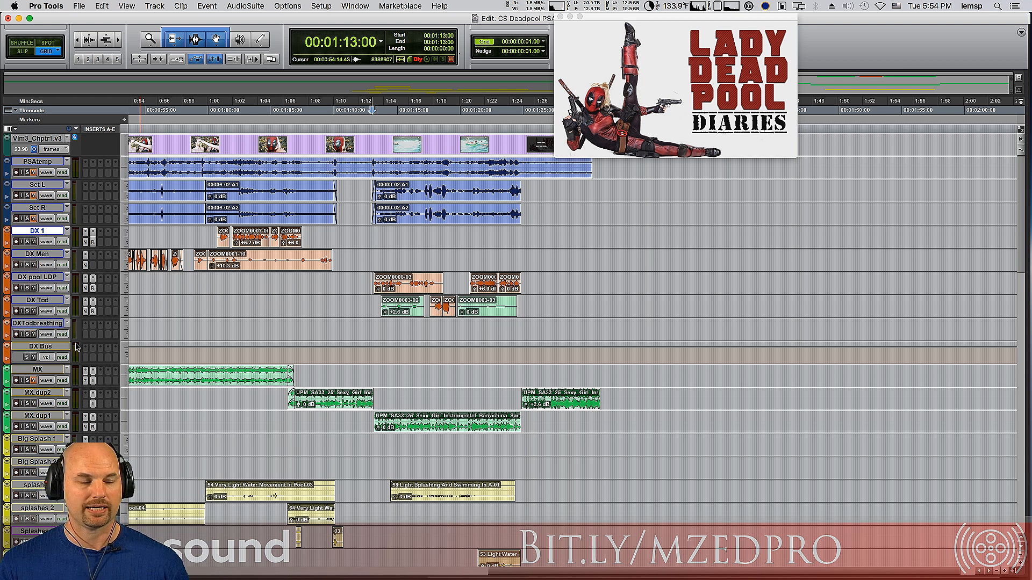
key(space)
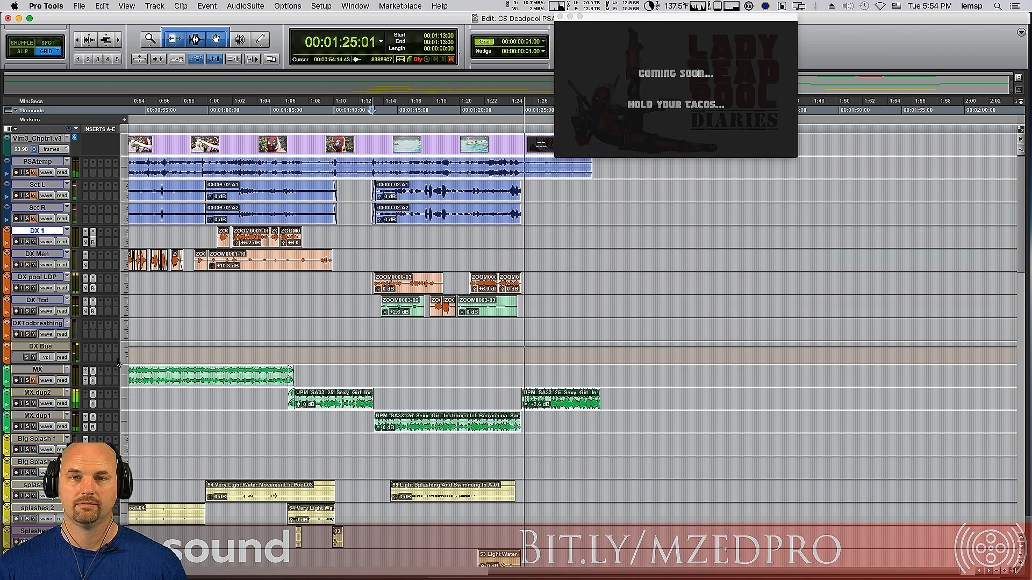
key(space)
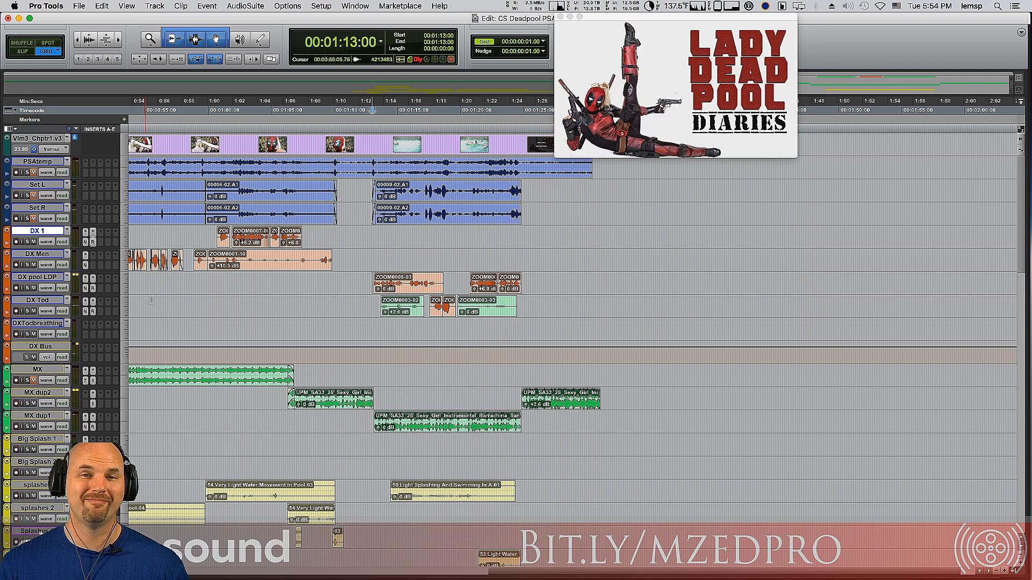
Solo the DX pool LDP and DX Tod tracks and play the pool scene from 00:01:13:00
click(30, 290)
click(27, 311)
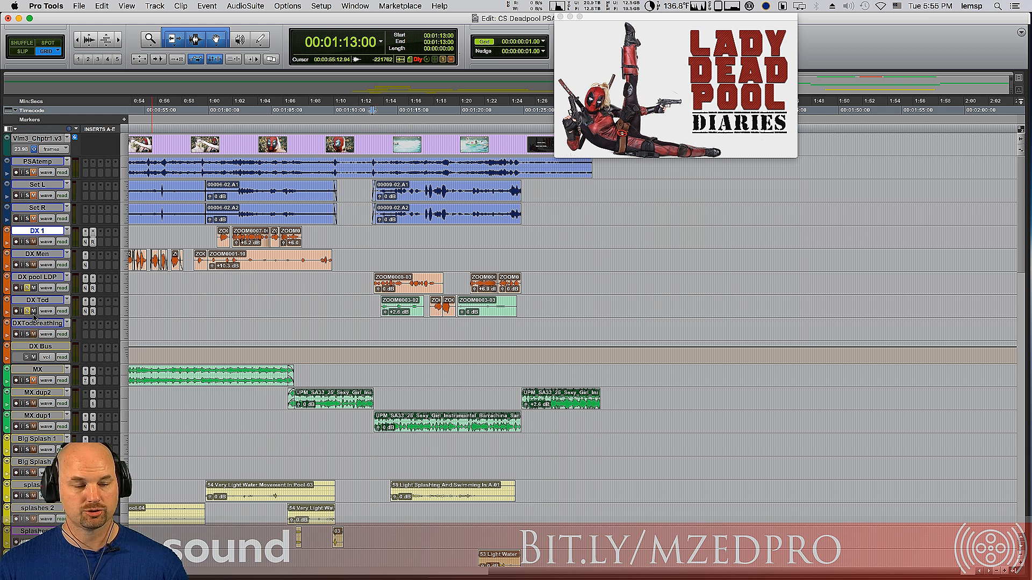
key(space)
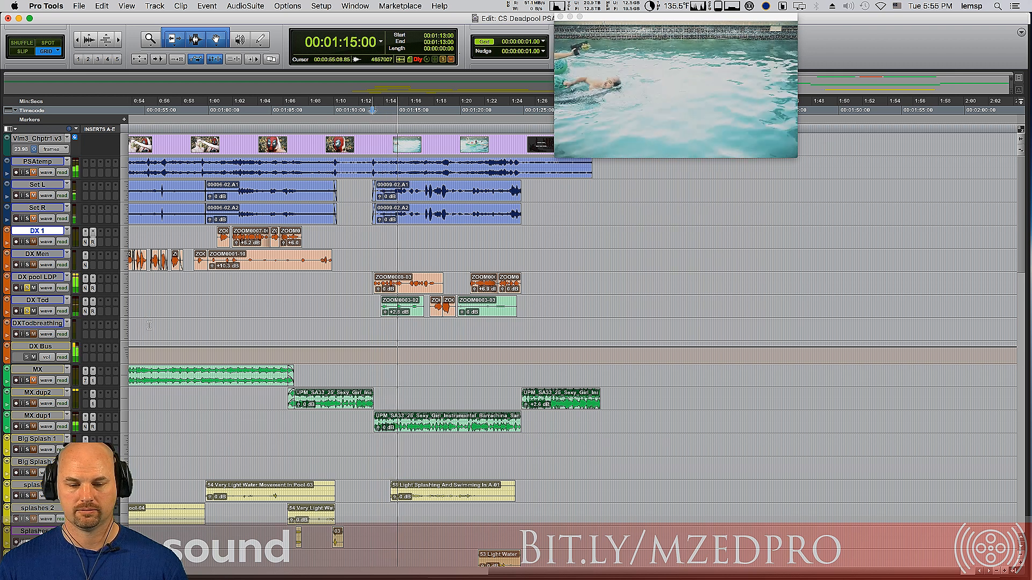
In the mixer, inspect the RVerb settings on DX pool LDP, close the plug-in and play the soloed dialogue again
key(super+equal)
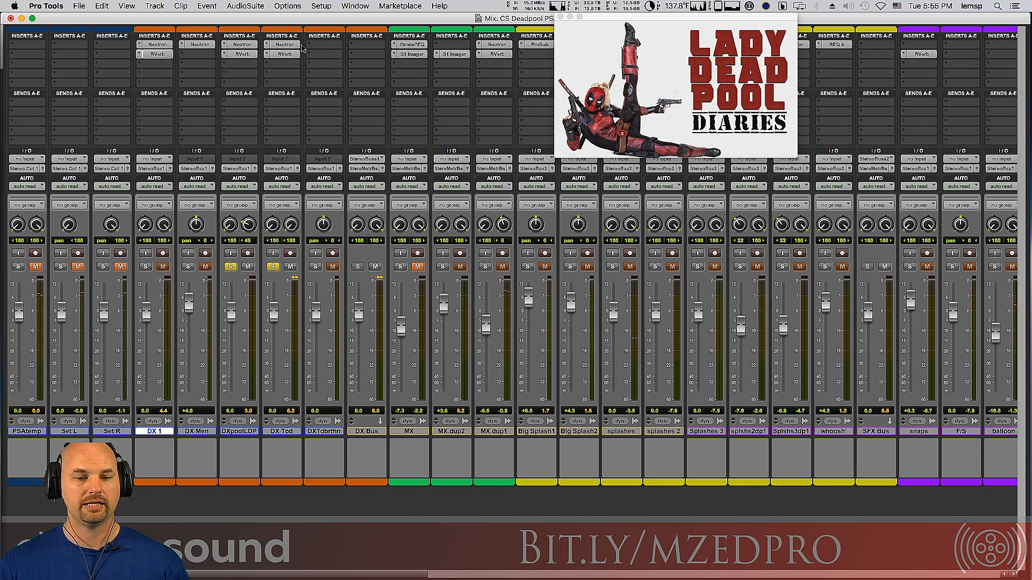
click(242, 55)
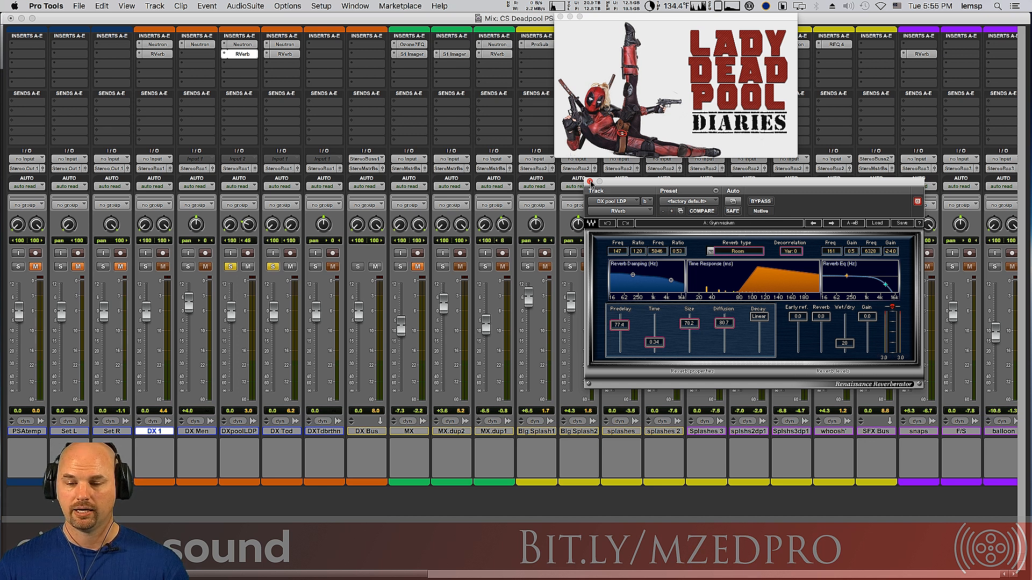
click(589, 182)
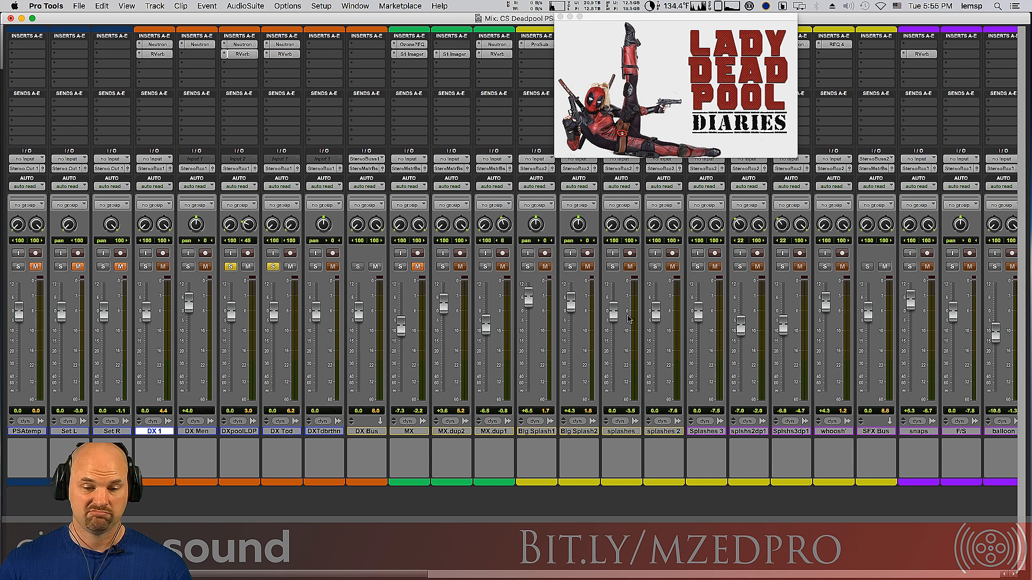
key(space)
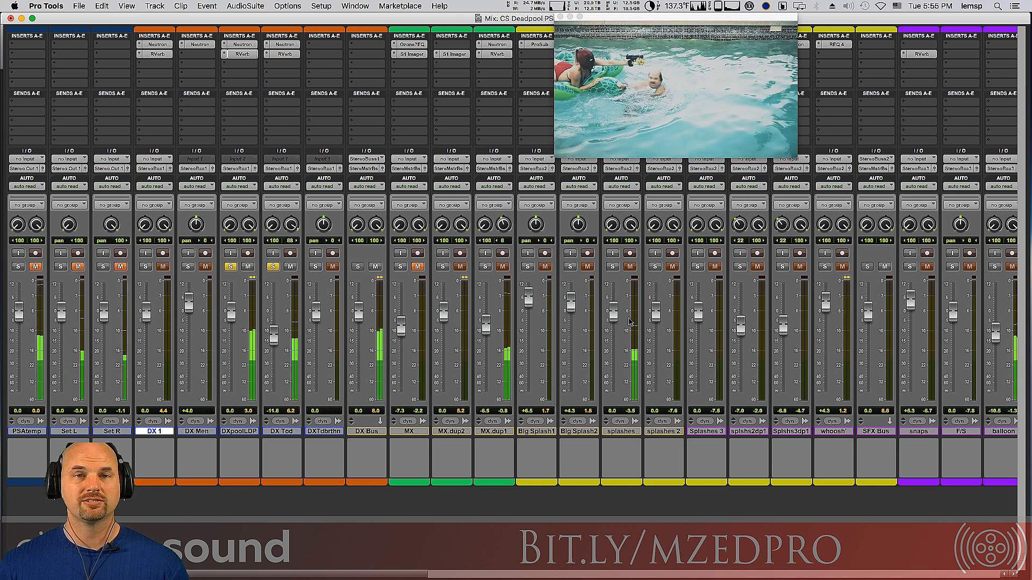
key(space)
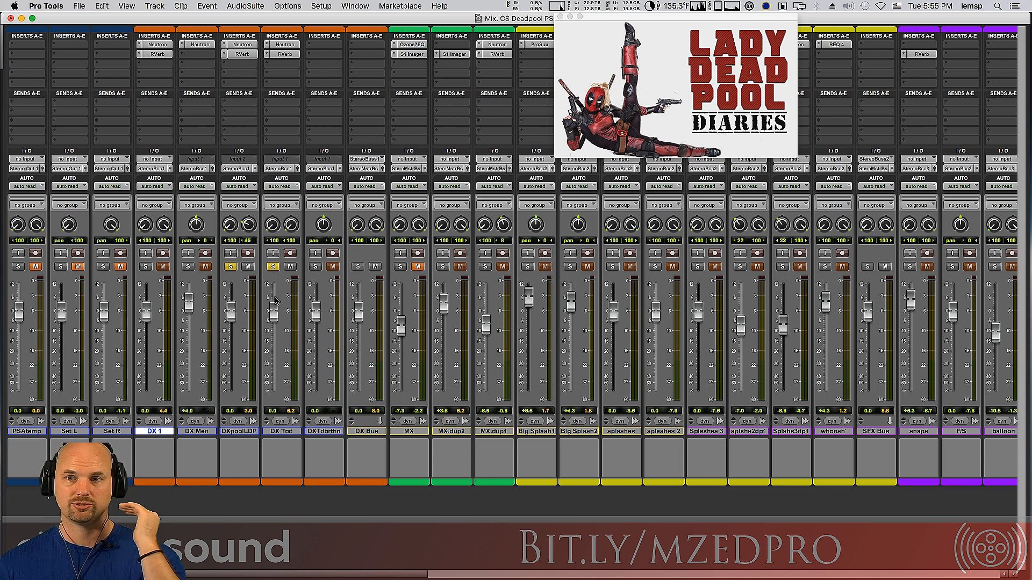
Clear the solos on DX Tod and DX pool LDP, unmute the MX track and play the pool scene's mix
click(272, 268)
click(232, 267)
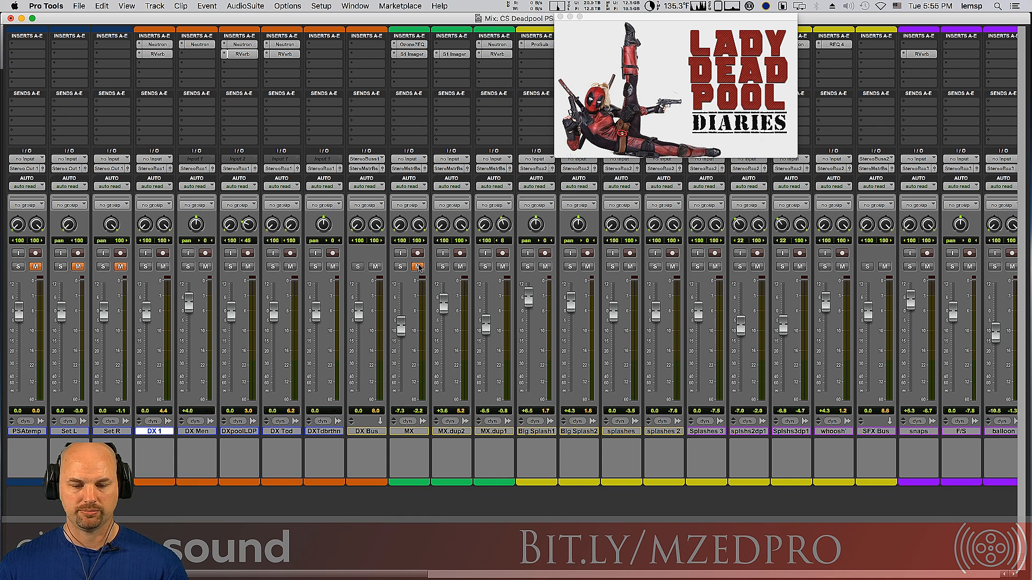
key(space)
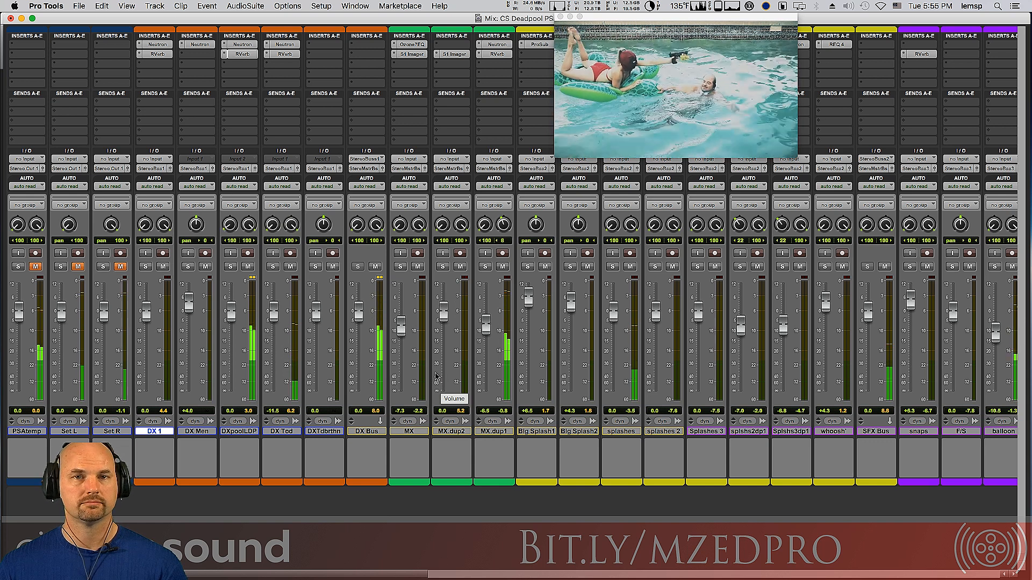
key(space)
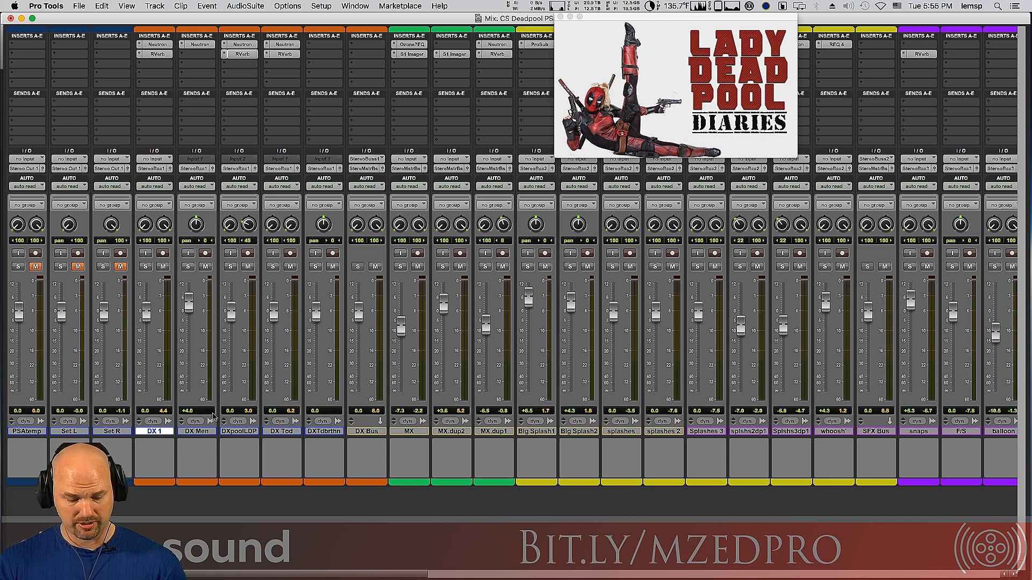
Return to the edit window and mute the MX music tracks
key(super+equal)
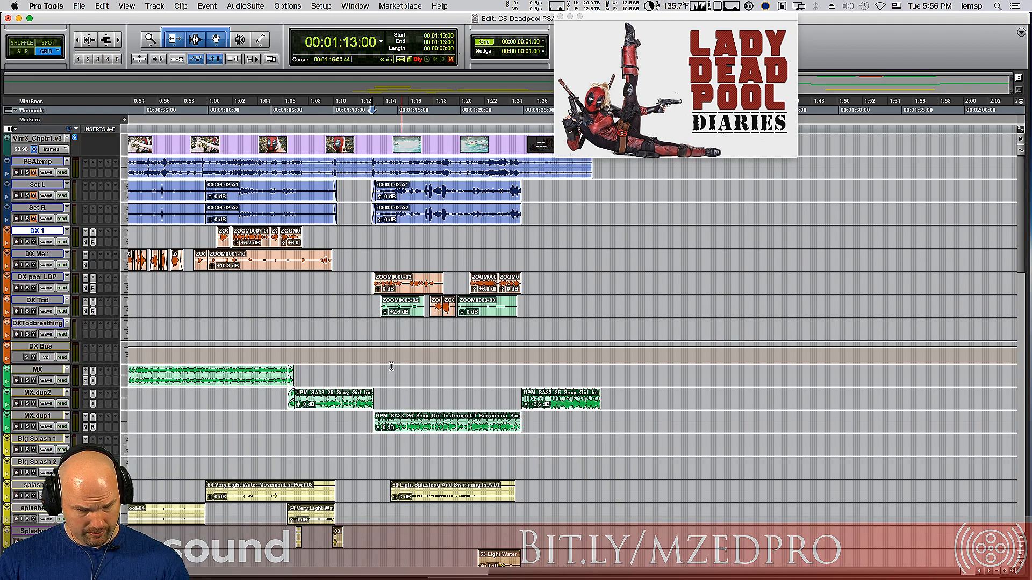
click(34, 381)
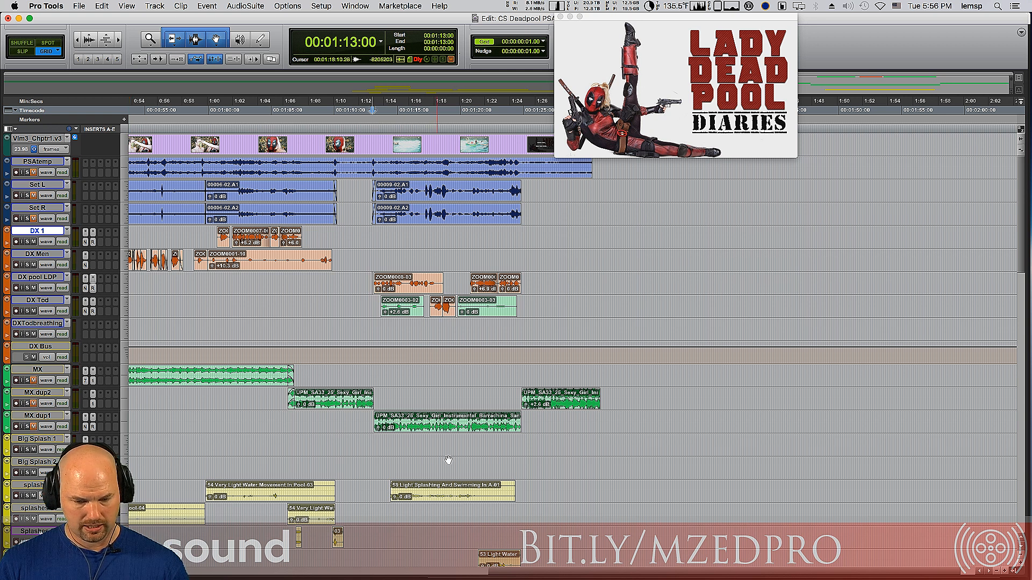
Audition the Pool Pump ambiences on ambi1 and ambi1.dup1 from 00:01:12:15, soloing one track after the other
scroll(1023, 215, down, 10)
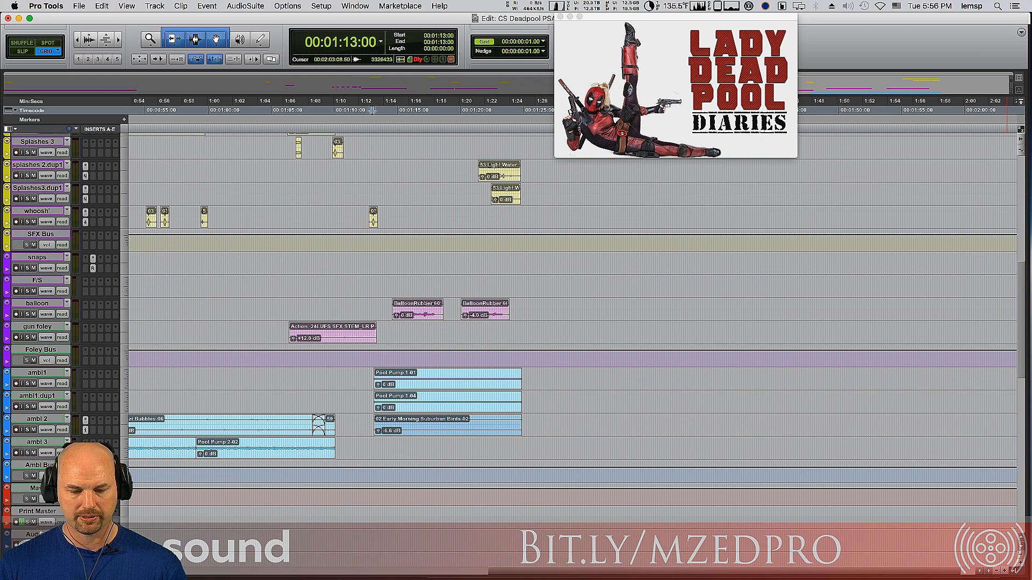
click(370, 372)
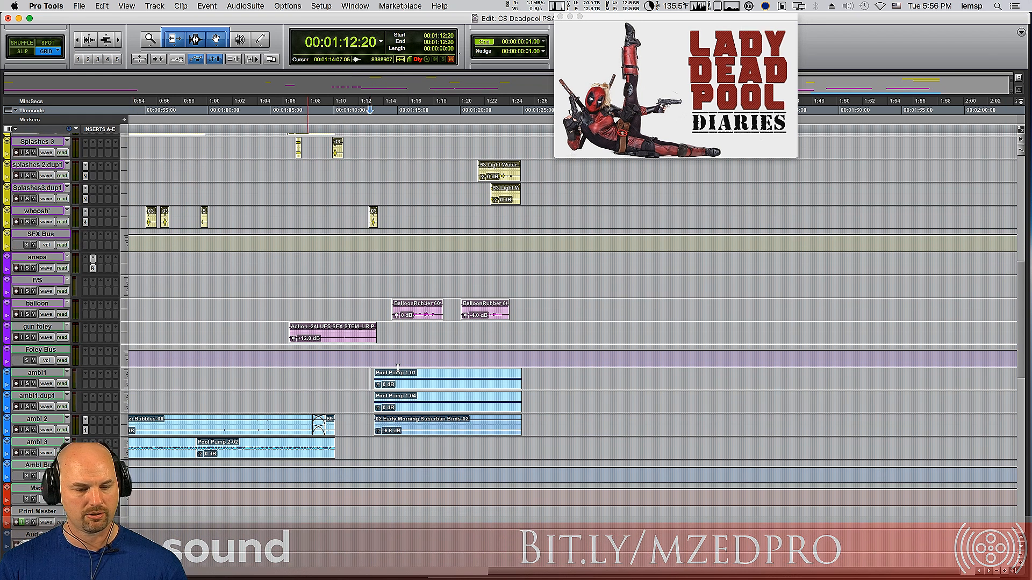
click(368, 387)
click(367, 377)
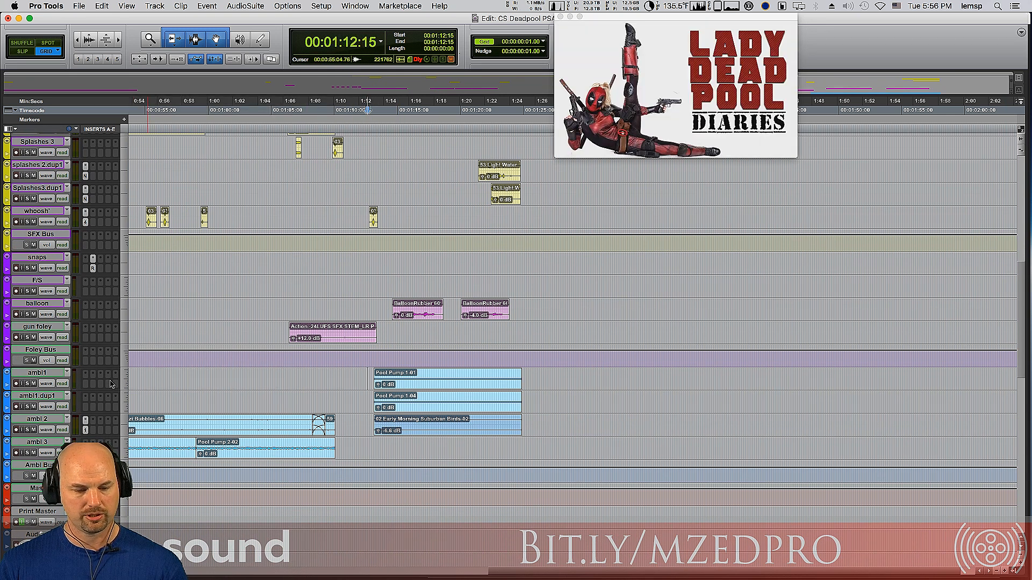
key(space)
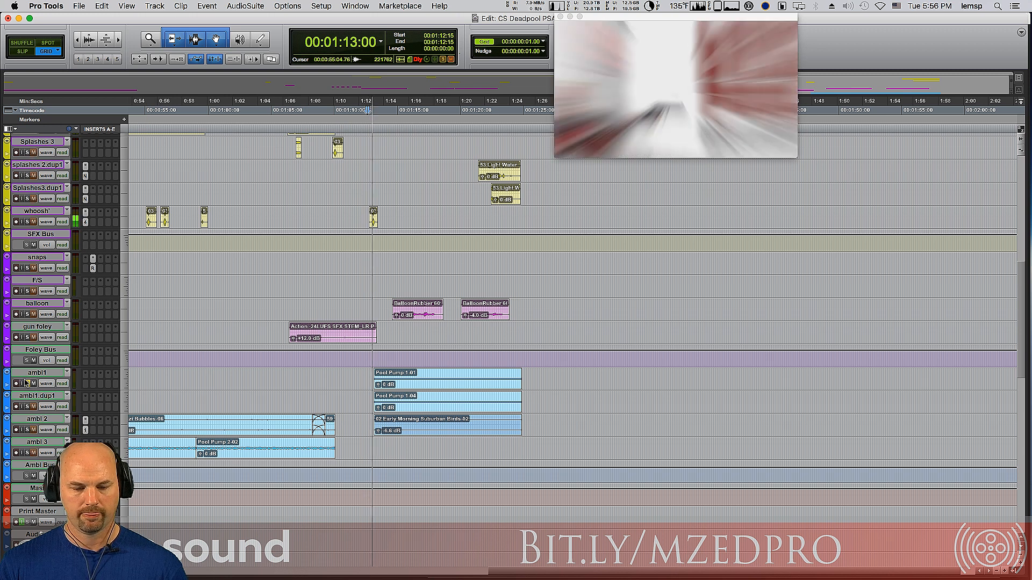
click(27, 384)
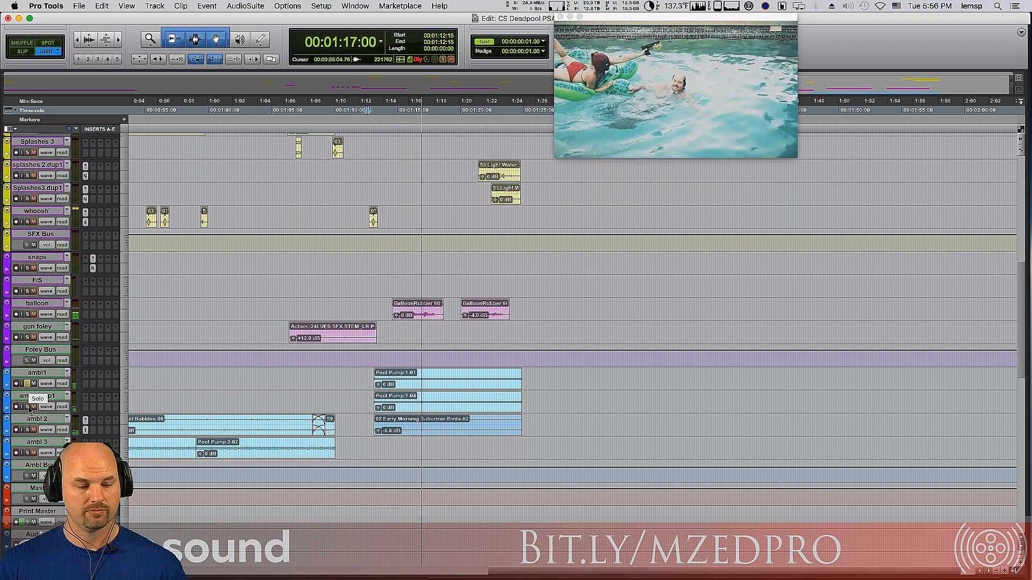
click(27, 406)
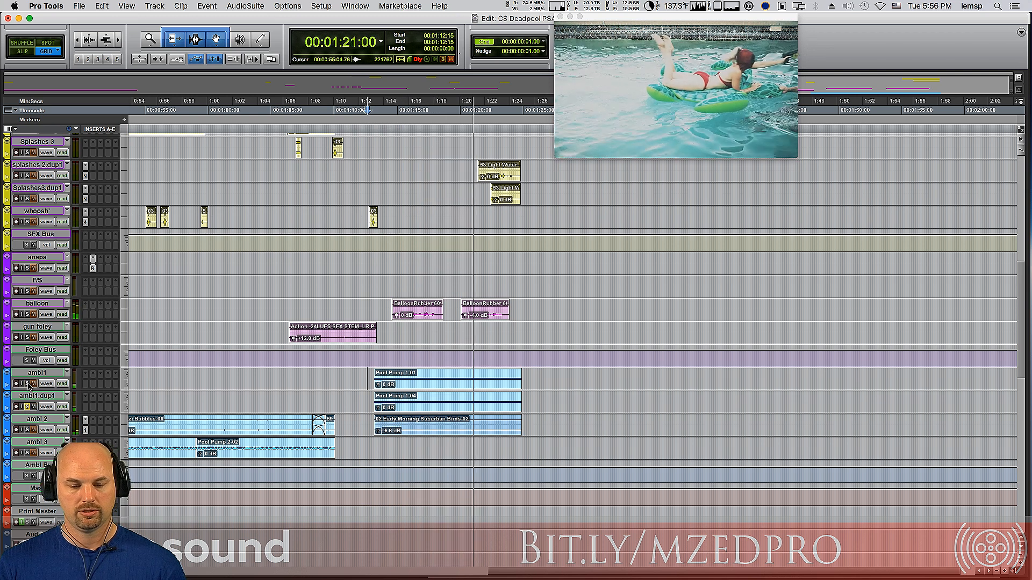
key(space)
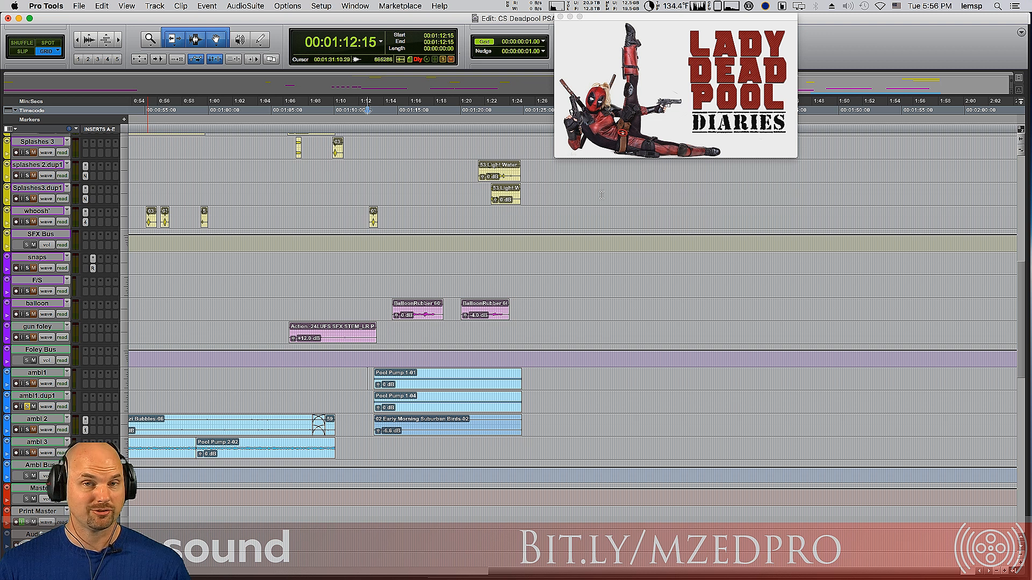
Move the solo from ambi1.dup1 to ambi 2 and audition the Early Morning Suburban Birds ambience
click(27, 407)
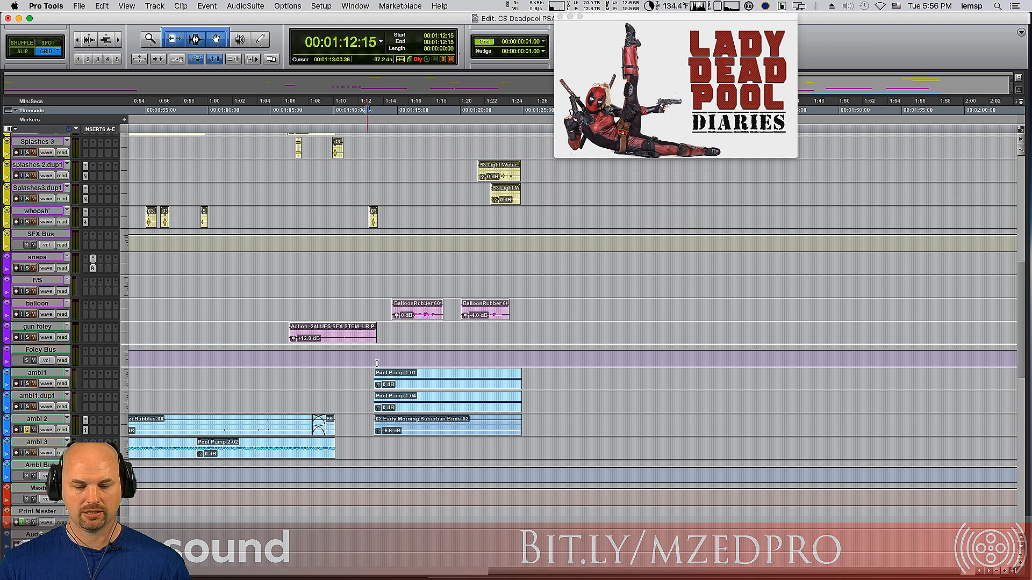
key(space)
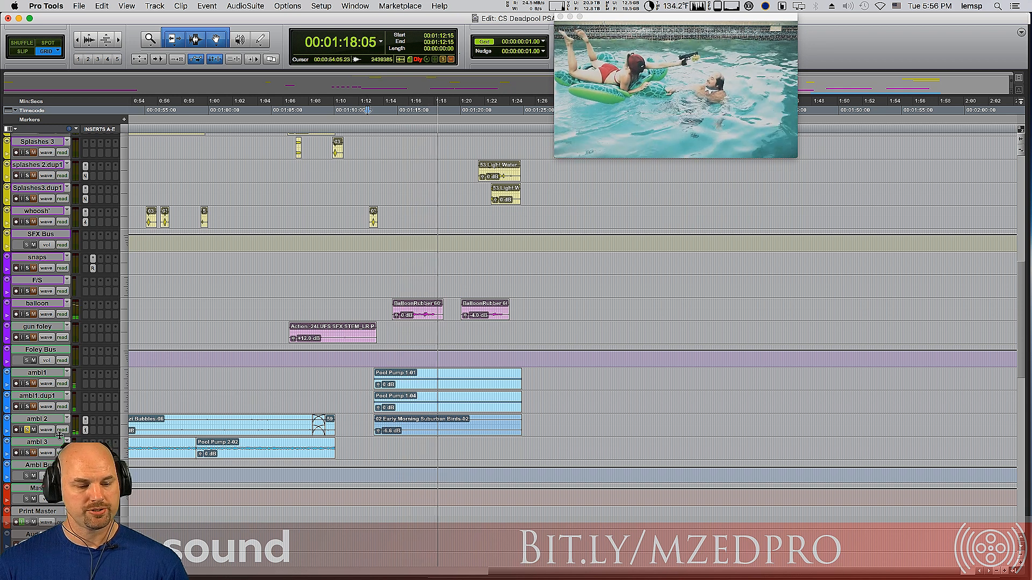
key(space)
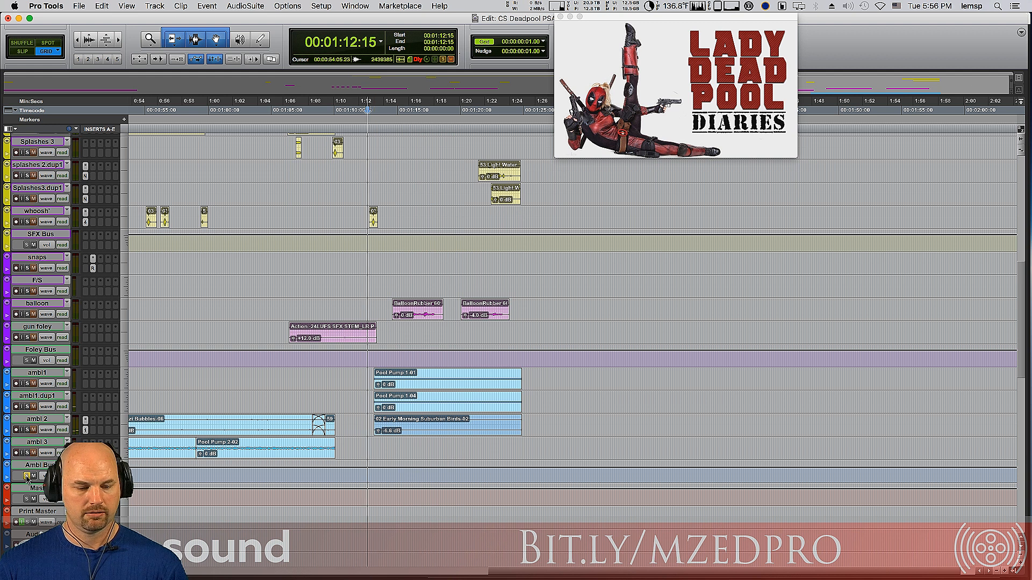
Audition the combined ambiences, first with Ambi Bus soloed and again with ambi1, ambi1.dup1 and ambi 2 soloed
key(space)
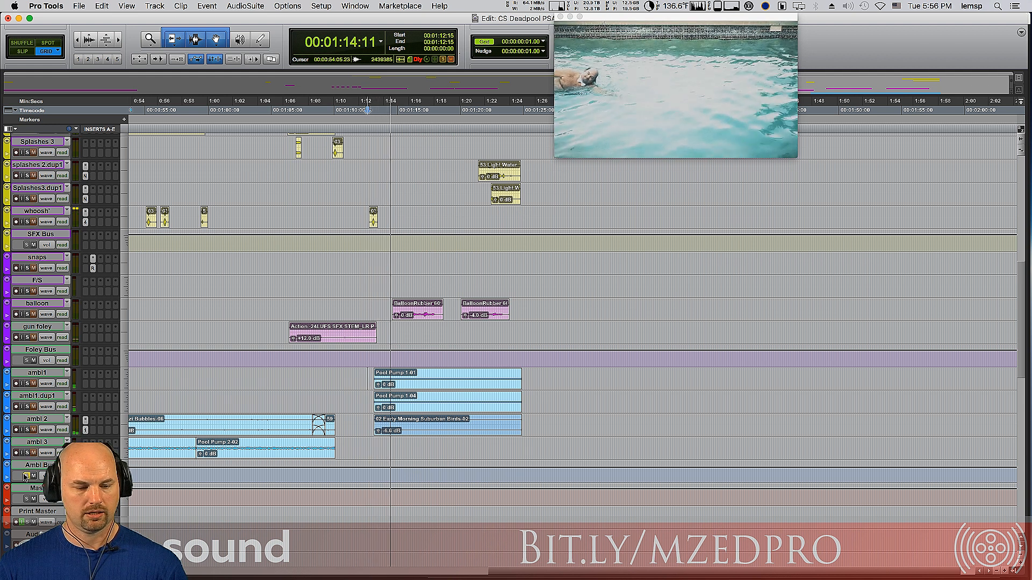
key(space)
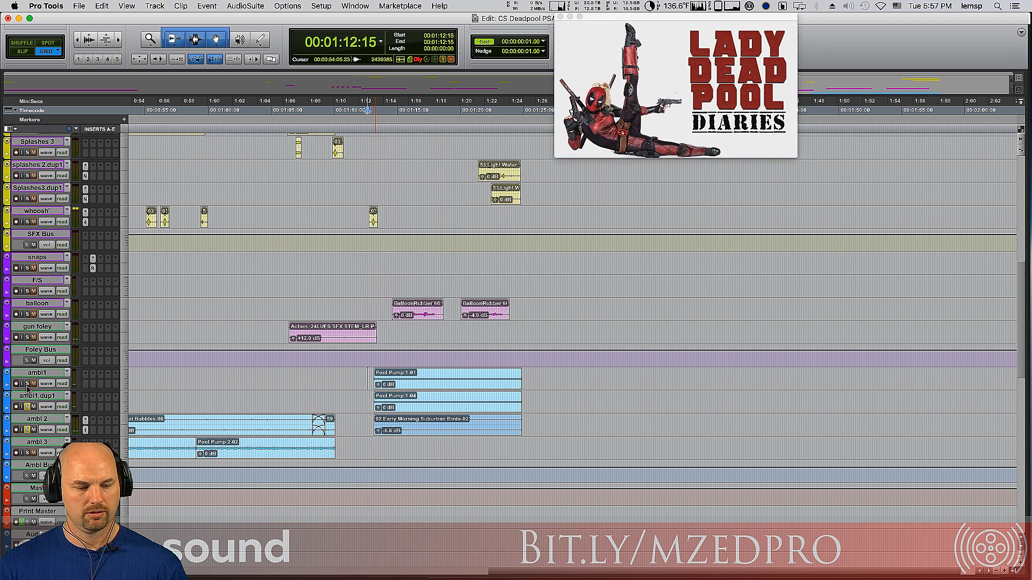
key(space)
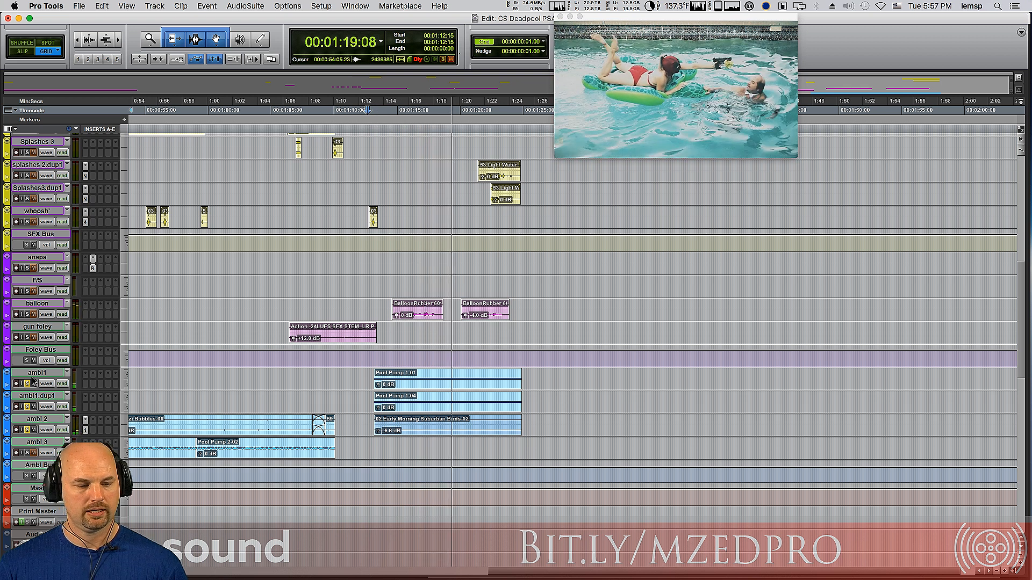
key(space)
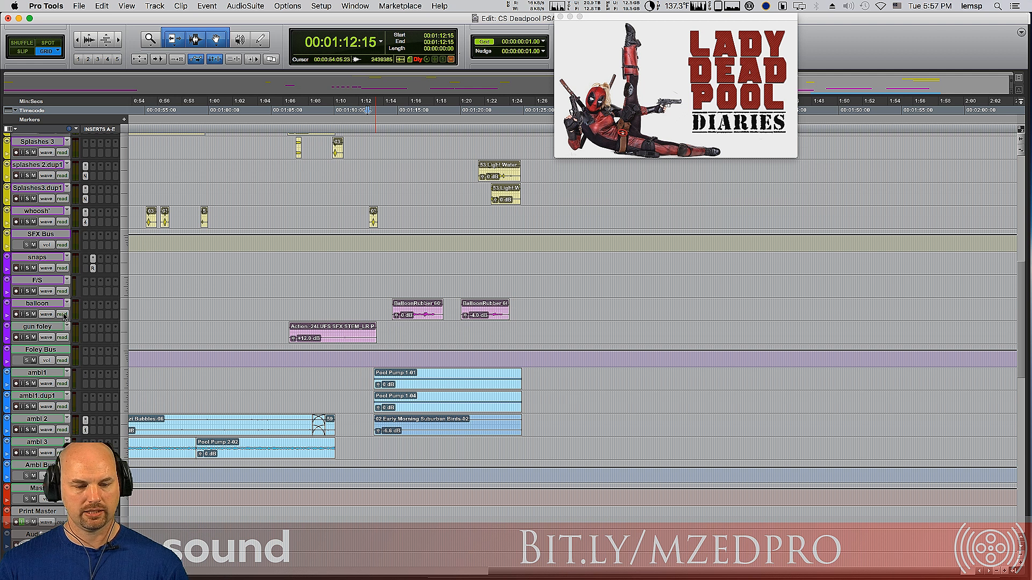
Audition the soloed balloon foley track from 00:01:12:15, clear its solo and play the scene again
click(28, 314)
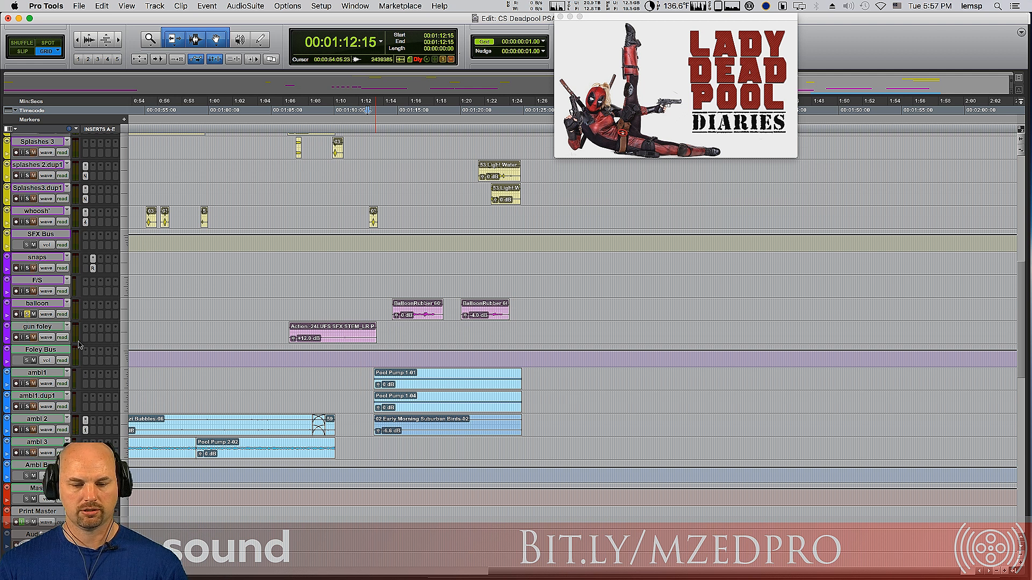
key(space)
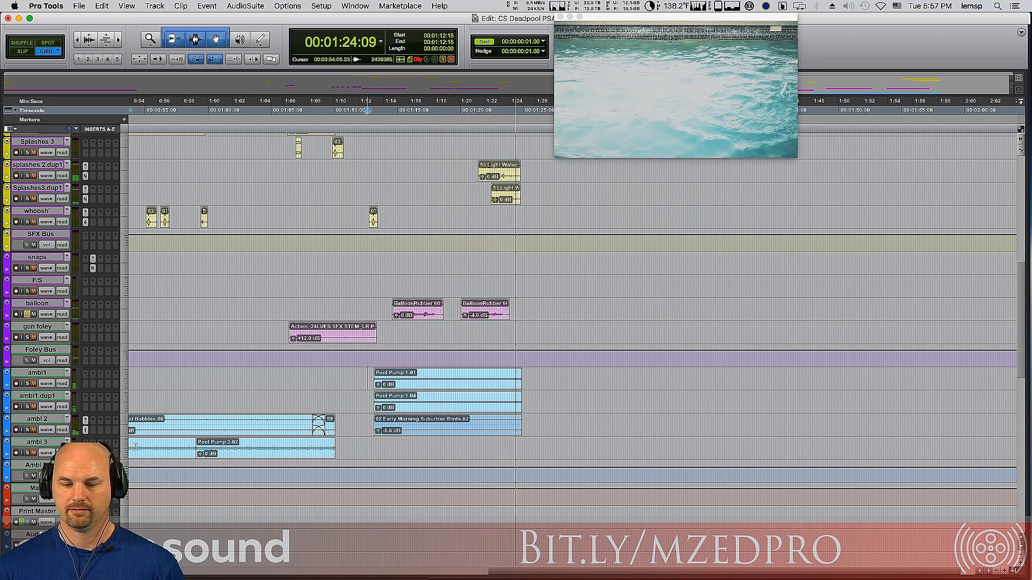
key(space)
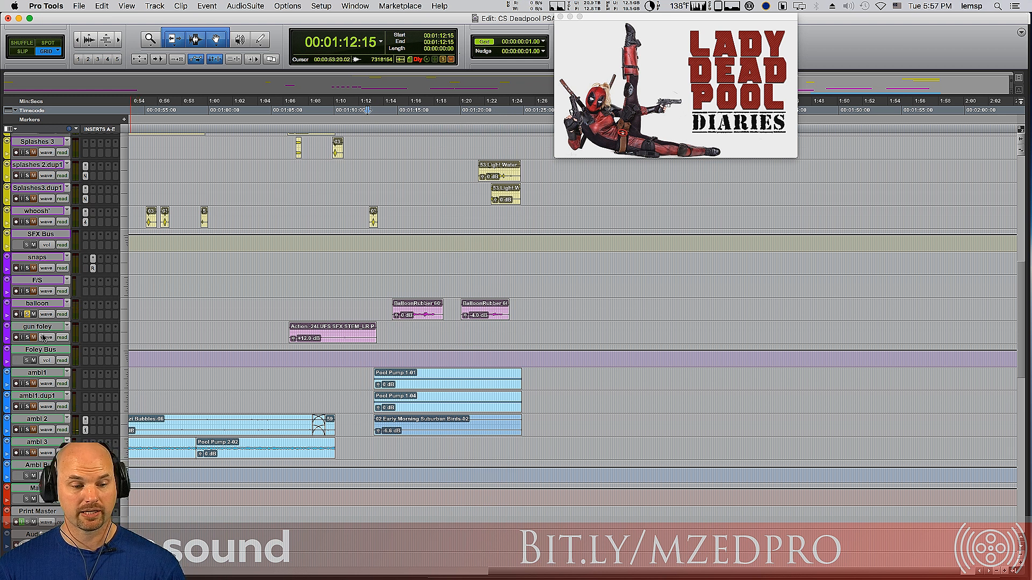
key(space)
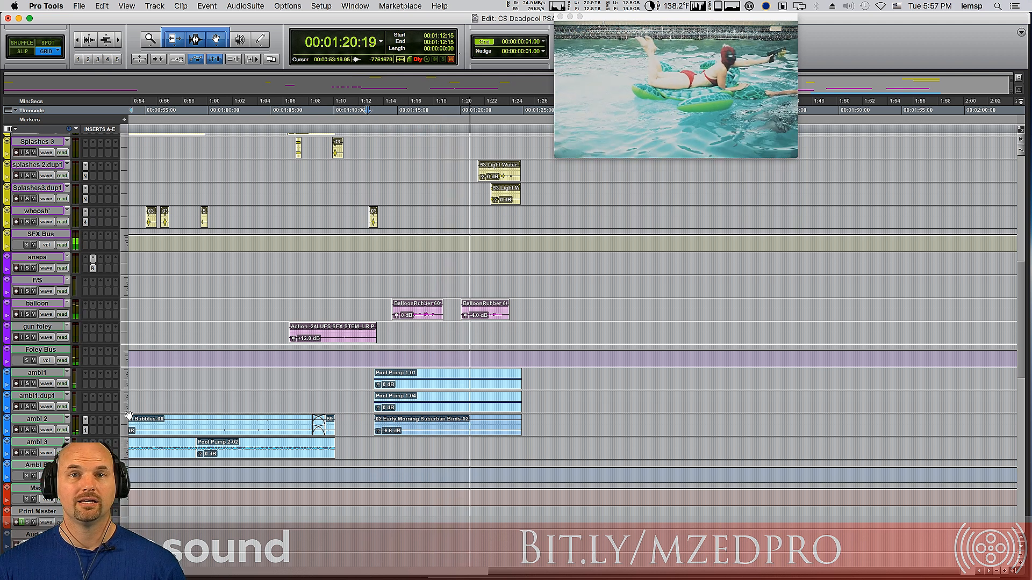
Stop playback of the full scene, solo the splashes track and audition its Light Splashing And Swimming effect from 00:01:14:02
key(space)
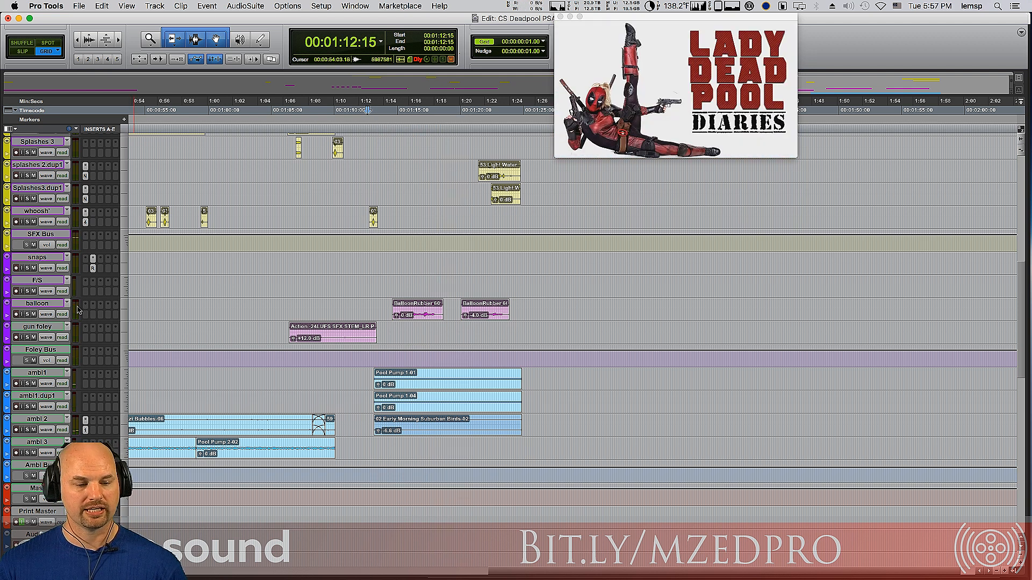
drag(1023, 319, 1006, 303)
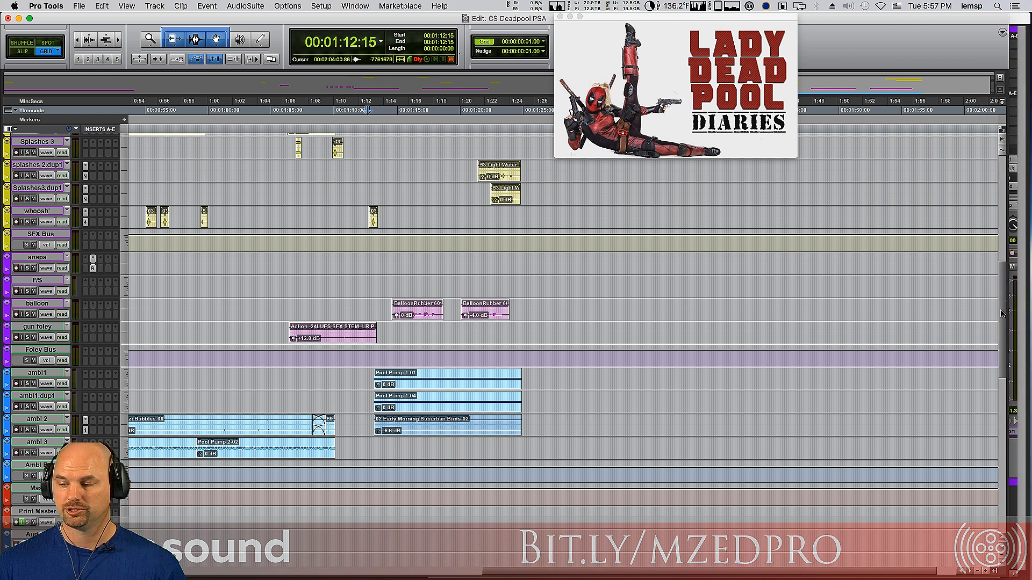
scroll(371, 274, up, 10)
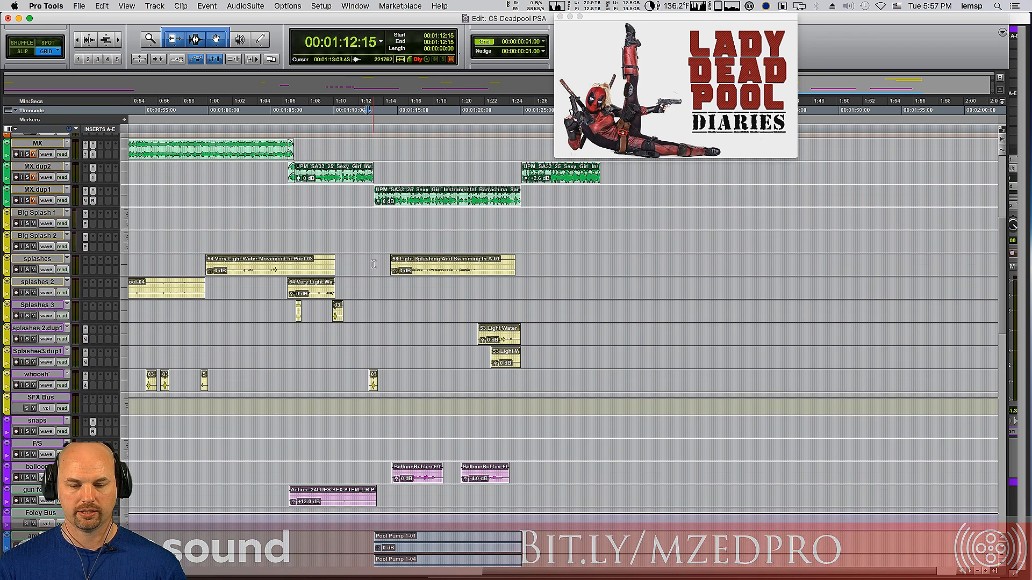
click(388, 248)
click(386, 264)
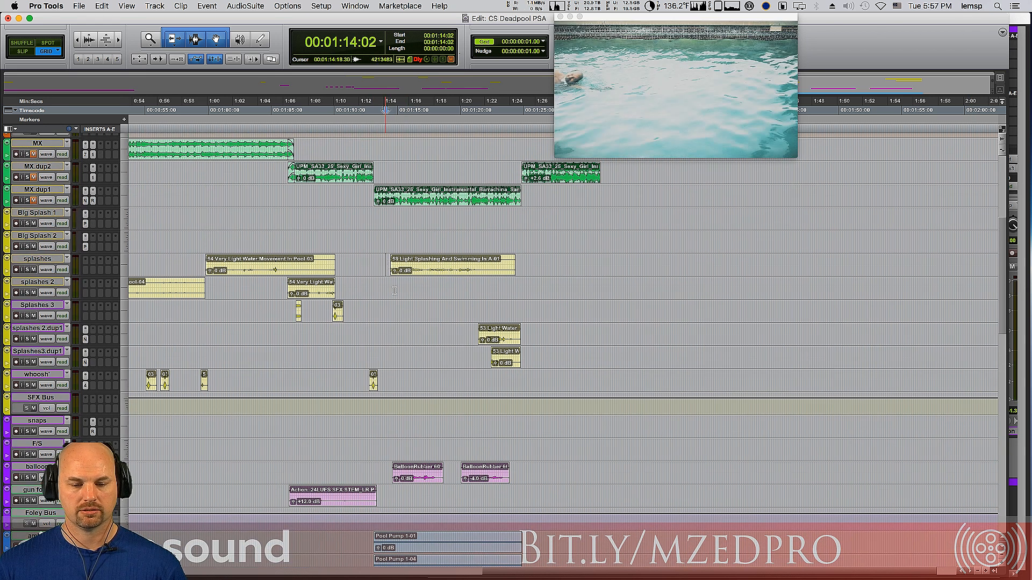
click(28, 271)
key(space)
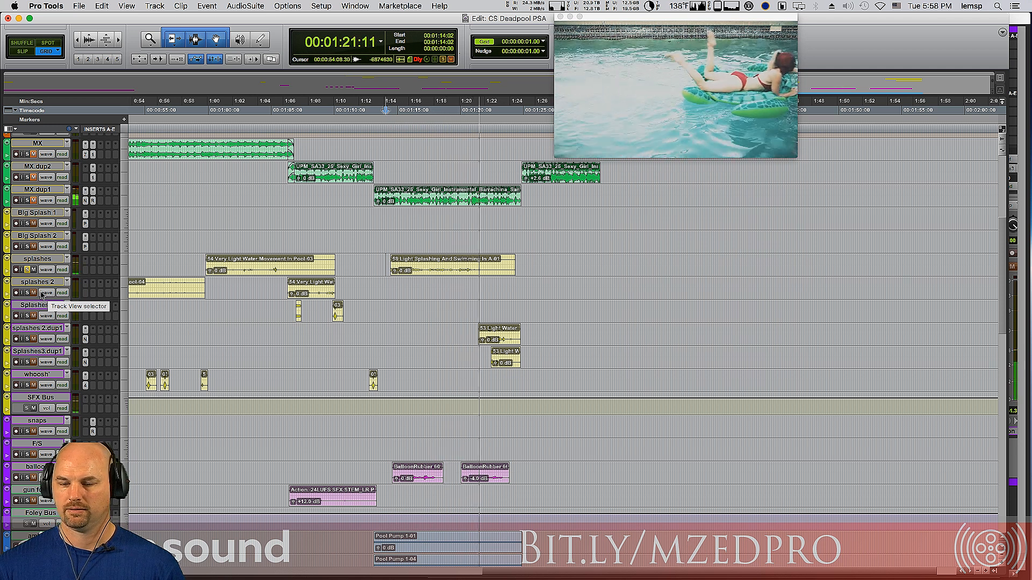
key(space)
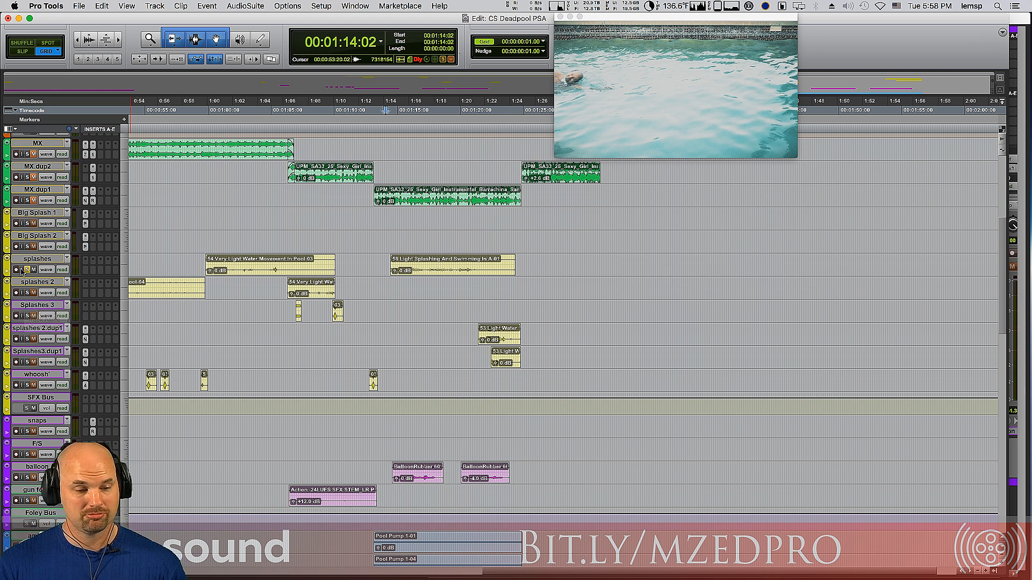
Move the solo from splashes to splashes 2.dup1 and audition its Light Water clip from 00:01:21:07
click(28, 339)
key(space)
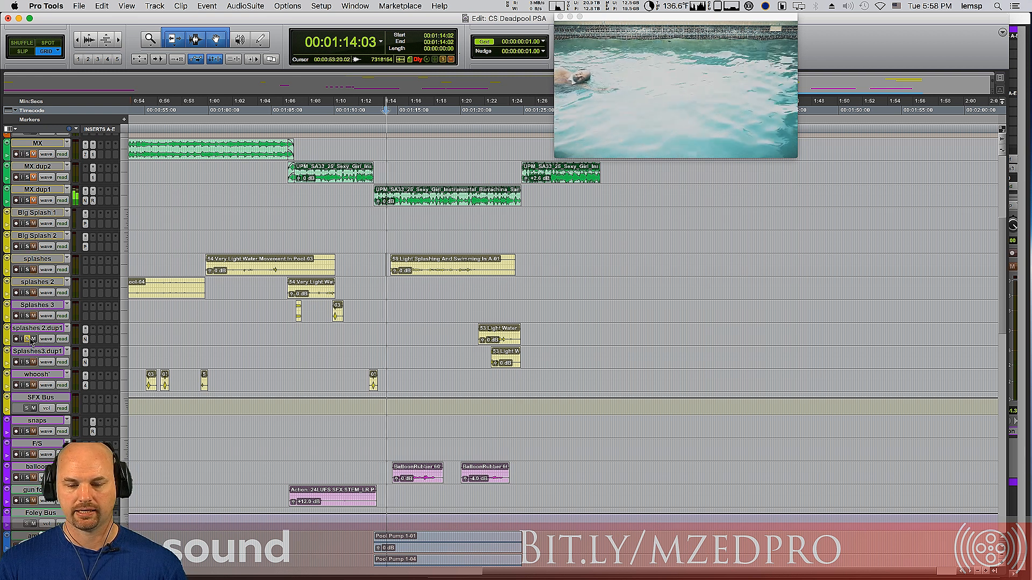
key(space)
click(476, 311)
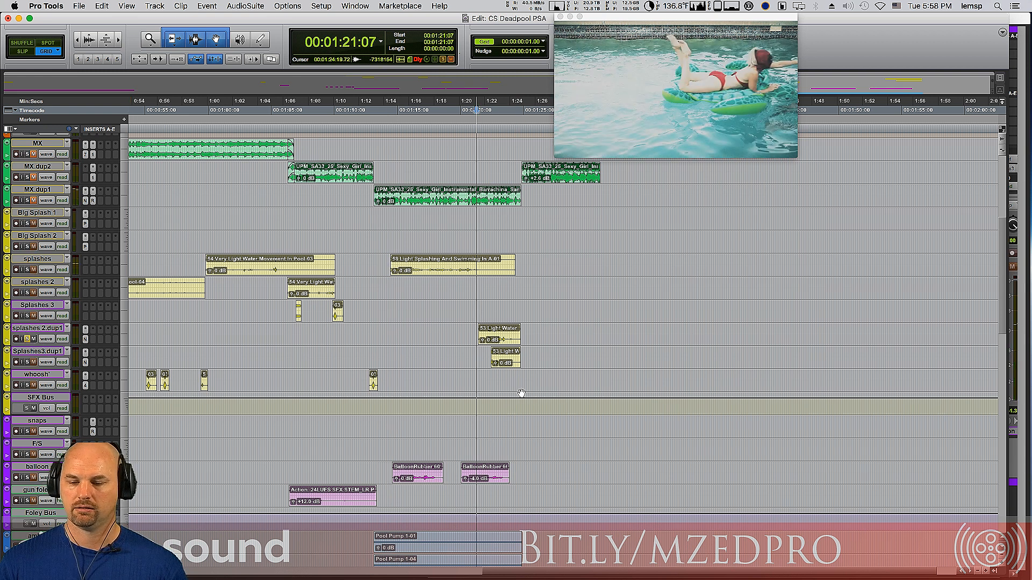
key(space)
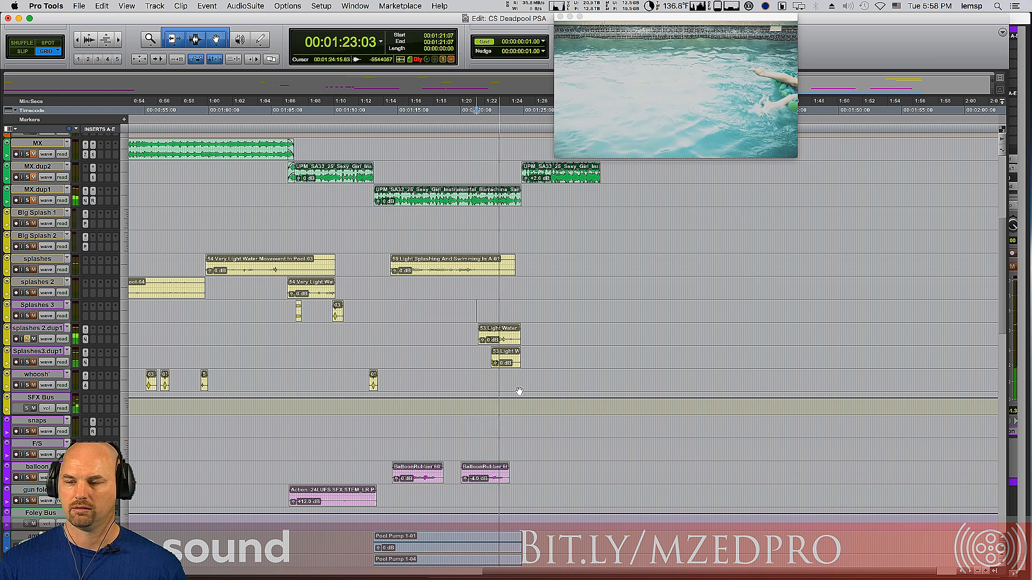
key(space)
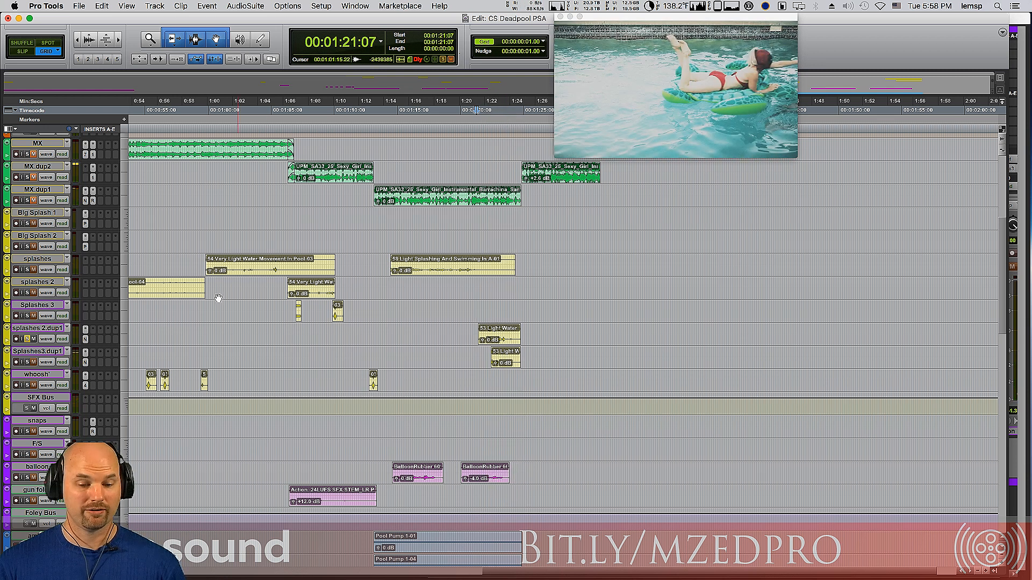
Audition Splashes3.dup1 soloed from 00:01:21:07, and again together with splashes 2.dup1 soloed
click(29, 339)
click(27, 363)
key(space)
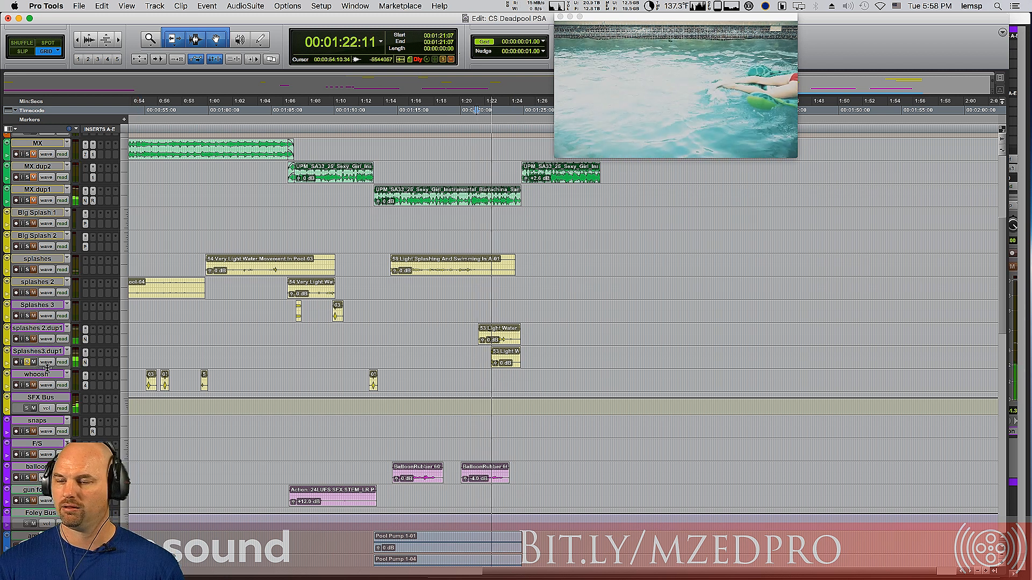
click(27, 339)
key(space)
key(space)
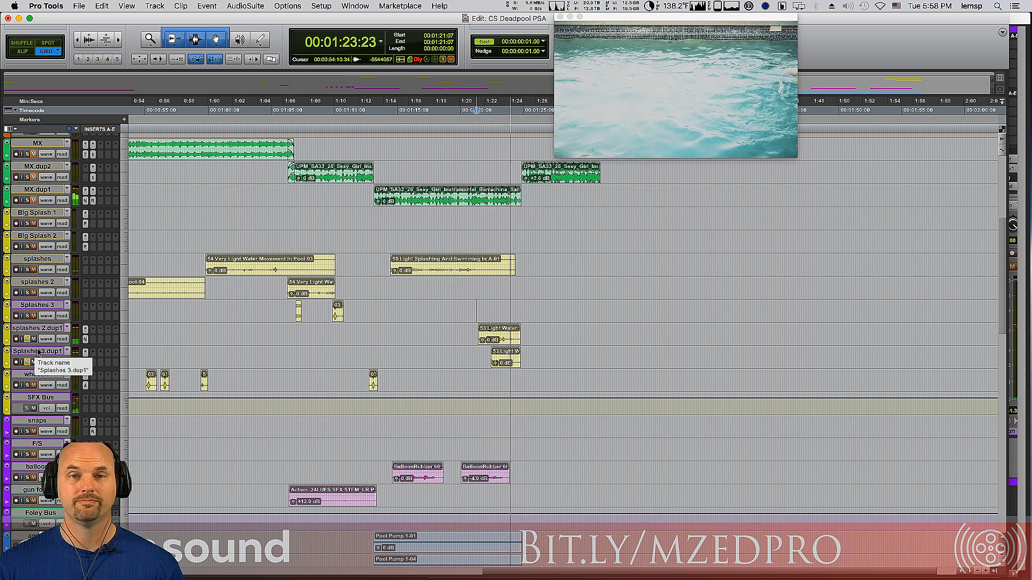
key(space)
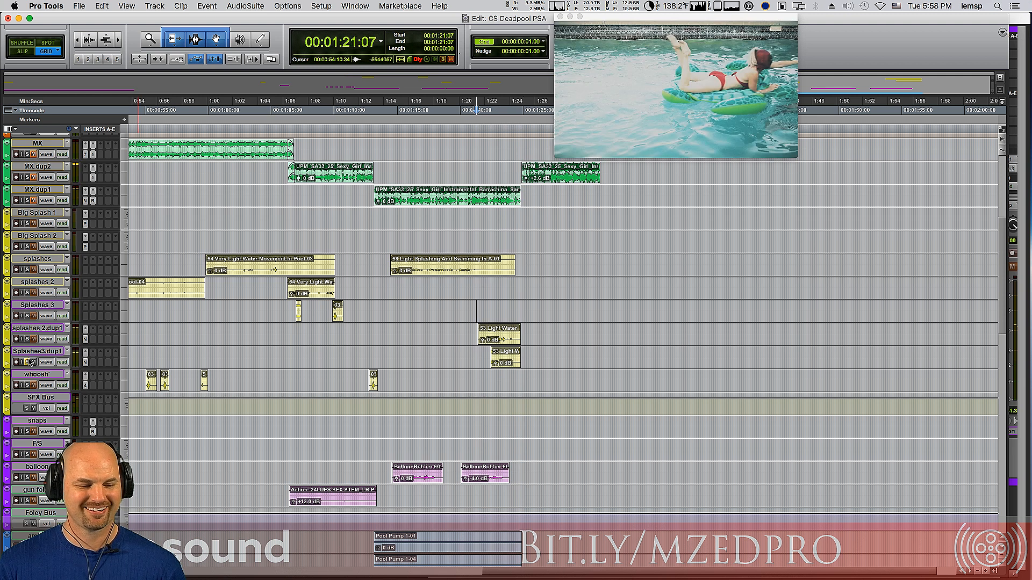
Play the whole pool scene from 00:01:12:12 with no track soloed, looking over the dialogue, music and splash tracks
click(366, 233)
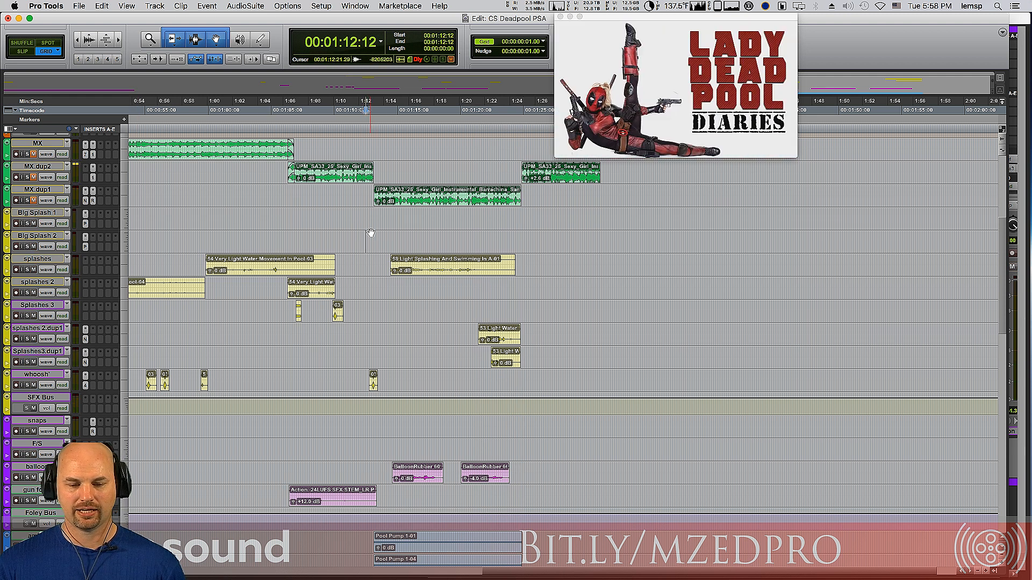
scroll(1005, 298, down, 5)
scroll(1003, 333, up, 10)
scroll(983, 252, down, 5)
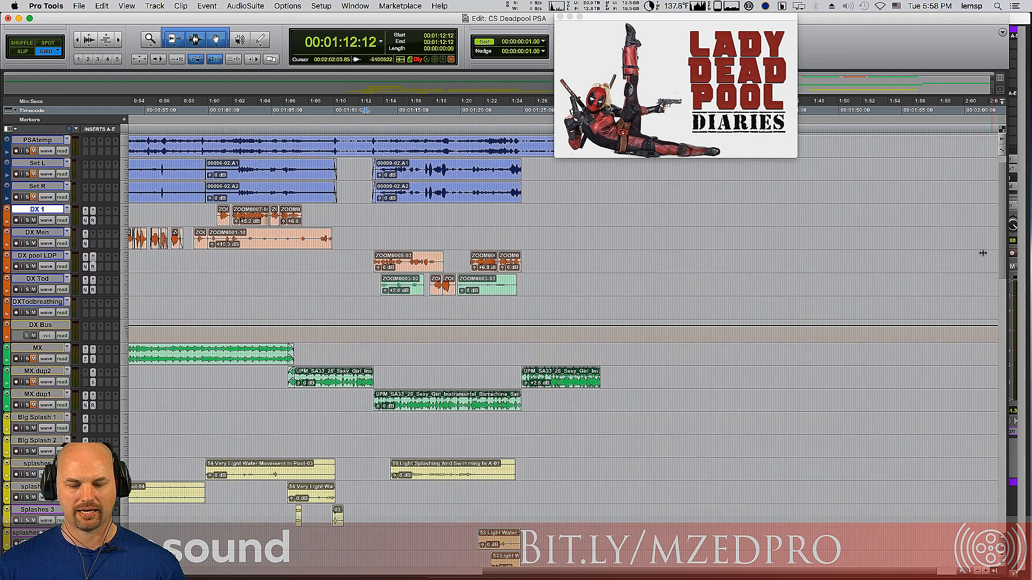
key(space)
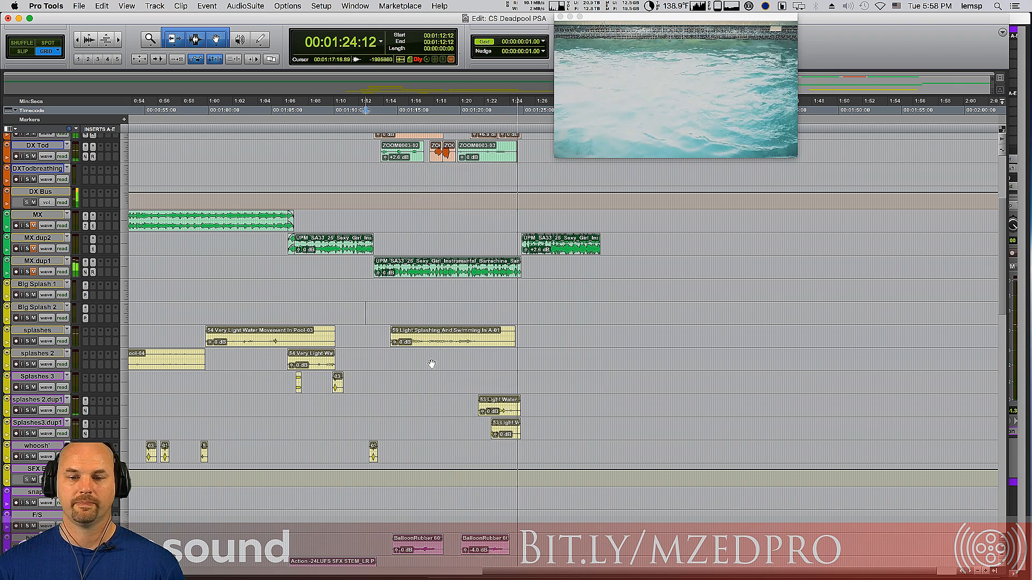
key(space)
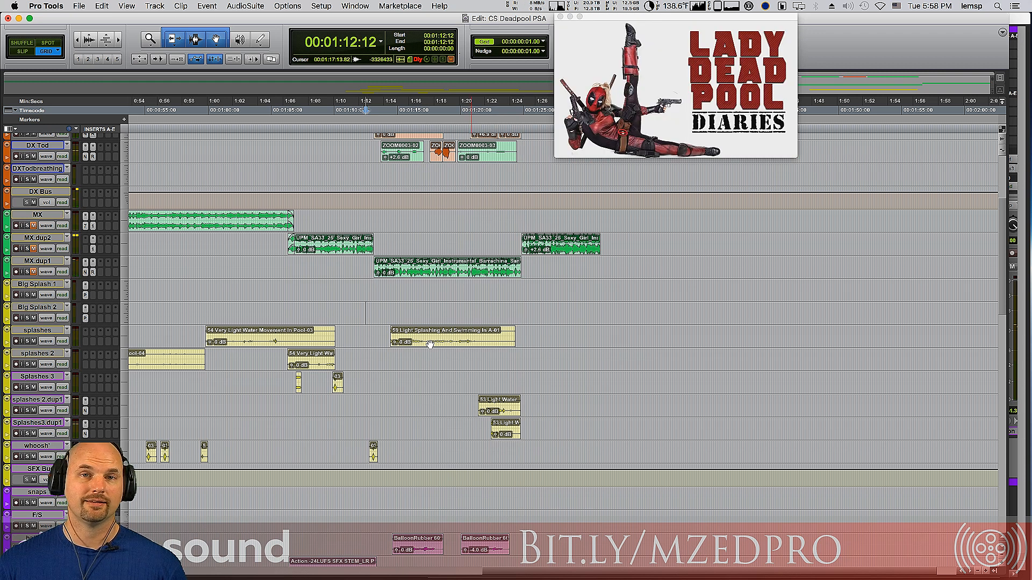